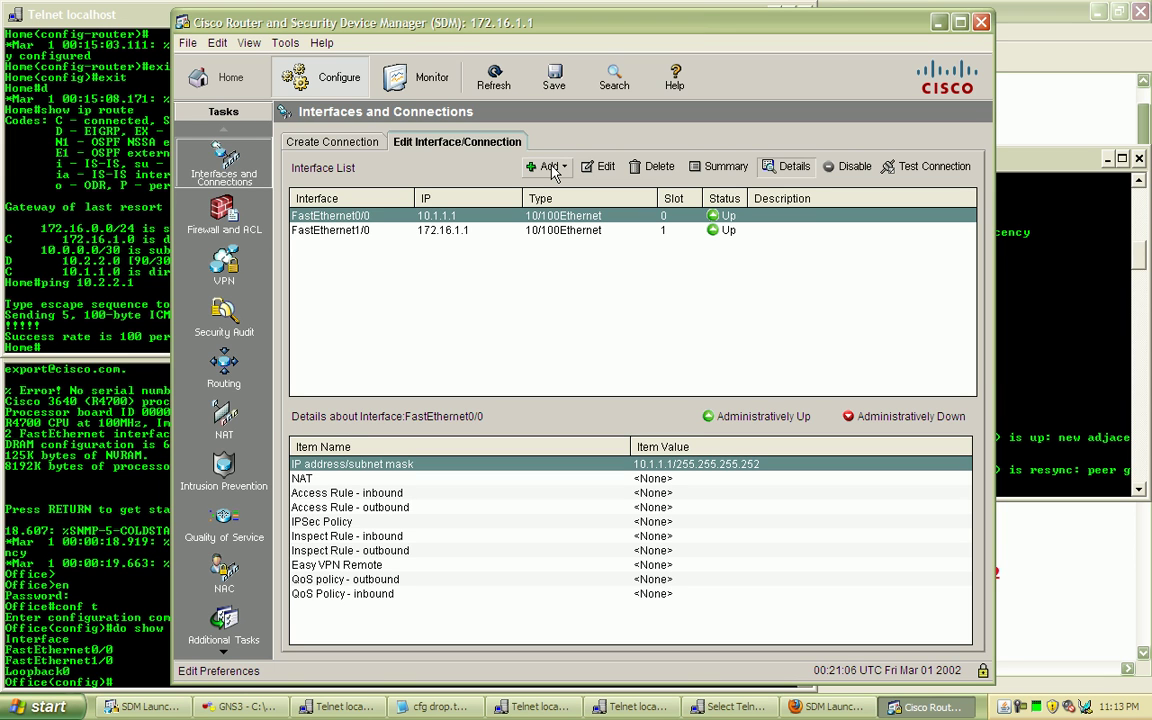
Review the cfg drop.txt notes alongside the router's interface list.
{"action": "left_click", "coordinate": [434, 706]}
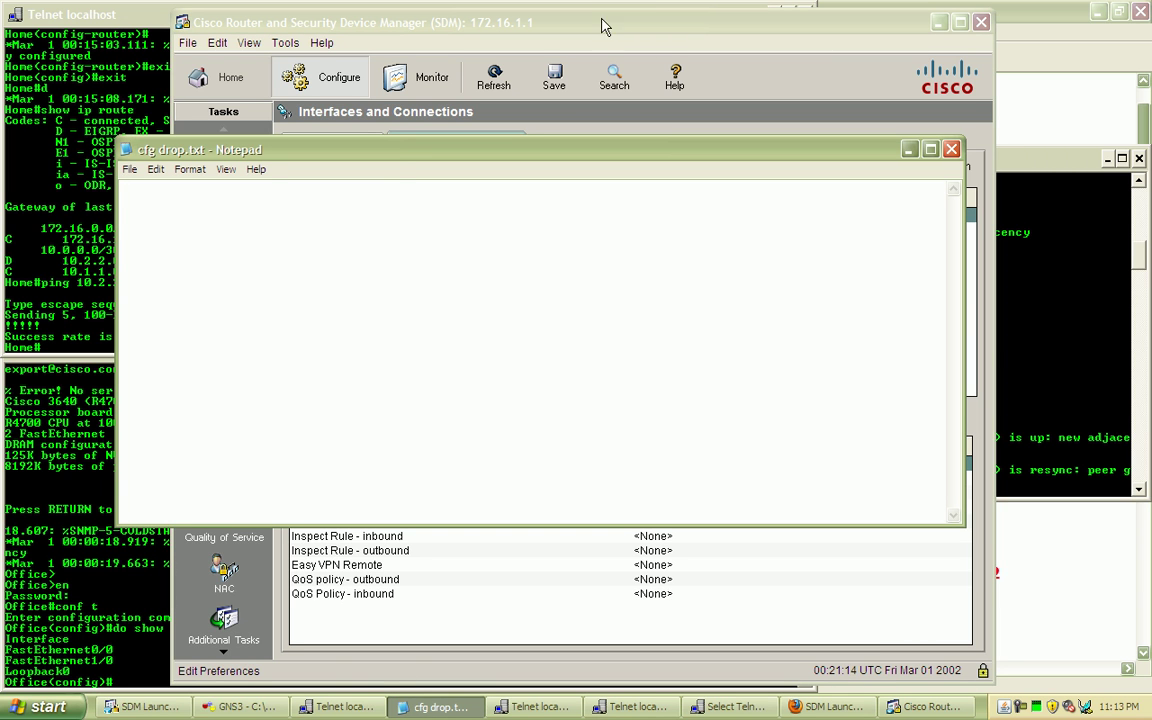
{"action": "left_click", "coordinate": [540, 26]}
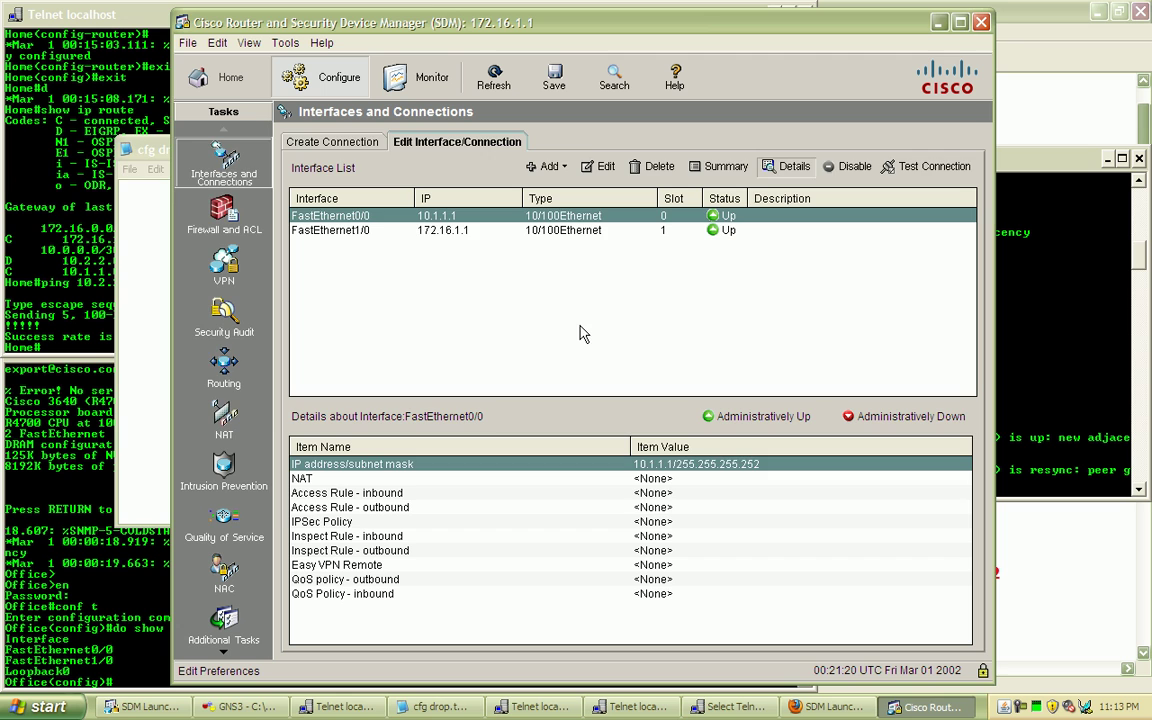
{"action": "left_click", "coordinate": [170, 328]}
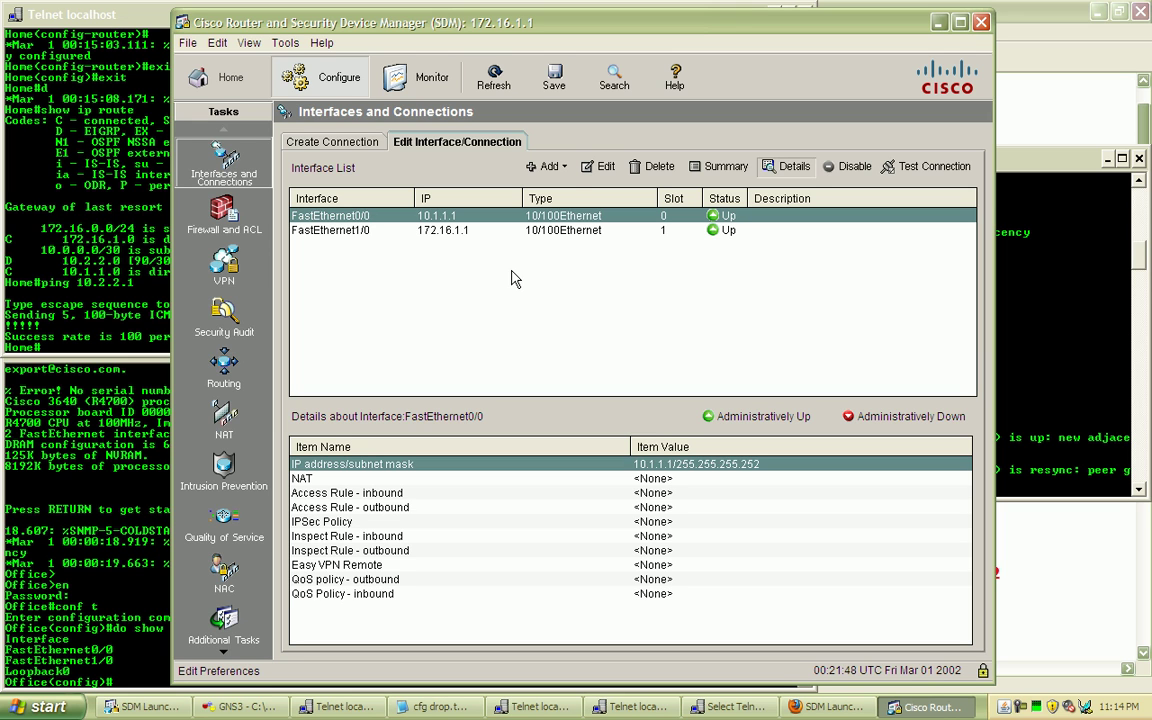
Add a new GRE Tunnel logical interface with an IP-address tunnel source.
{"action": "left_click", "coordinate": [550, 167]}
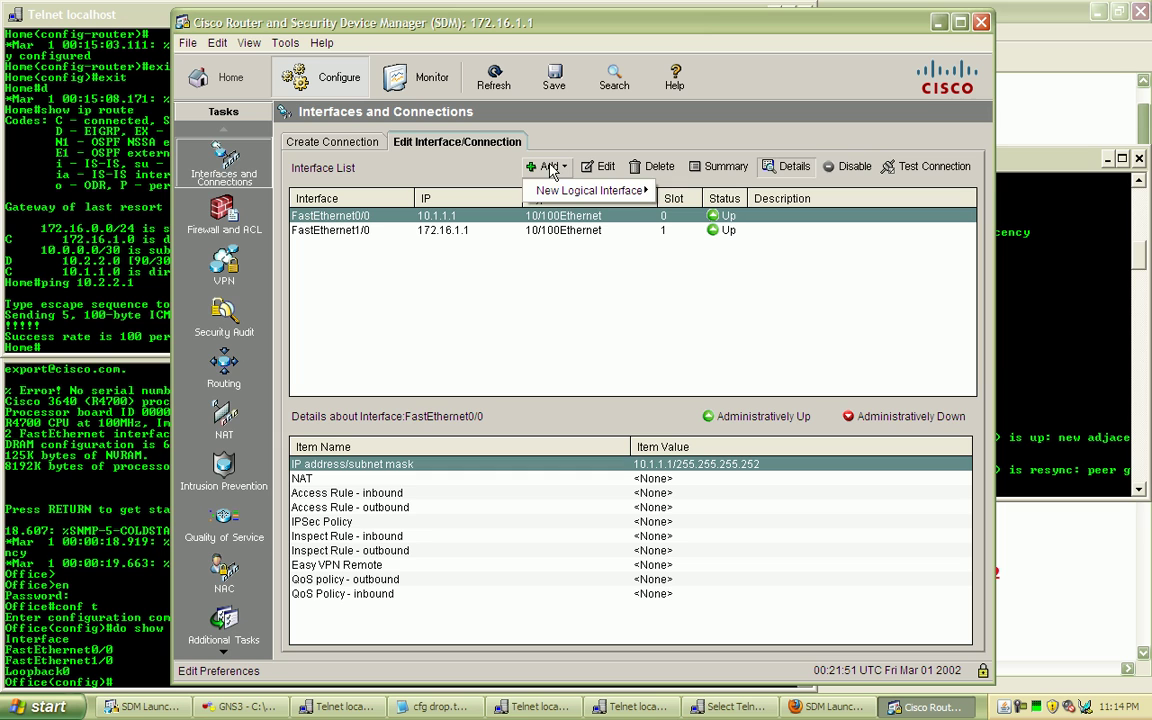
{"action": "mouse_move", "coordinate": [565, 192]}
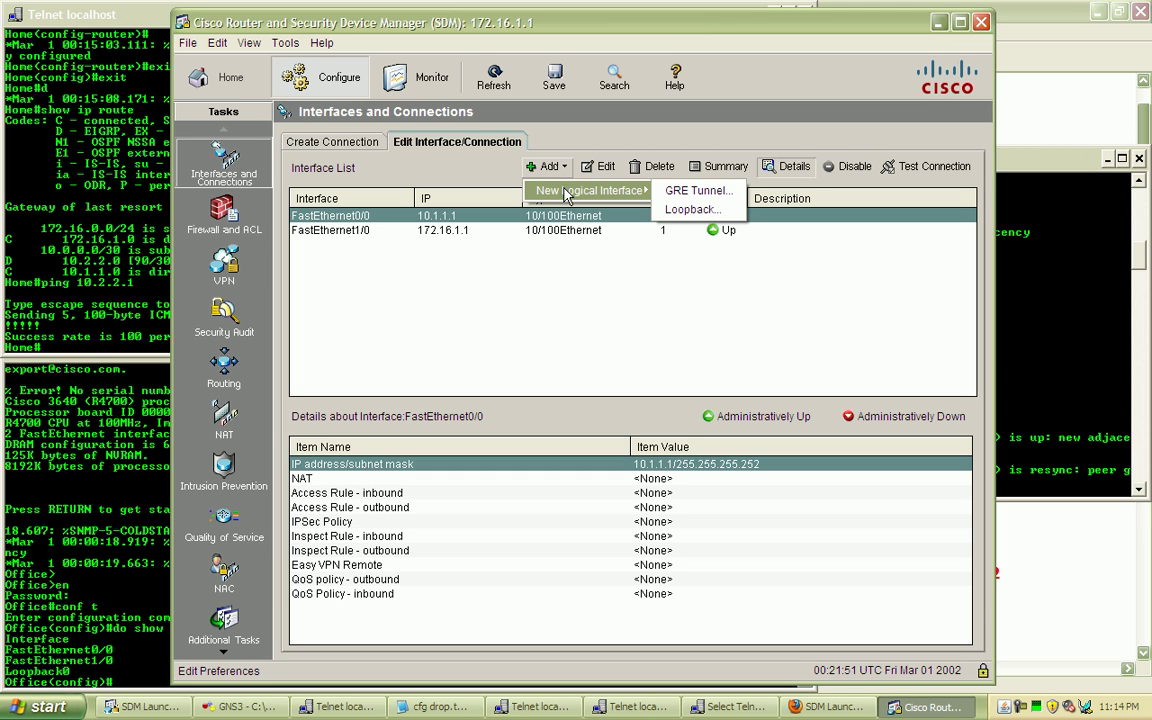
{"action": "left_click", "coordinate": [705, 192]}
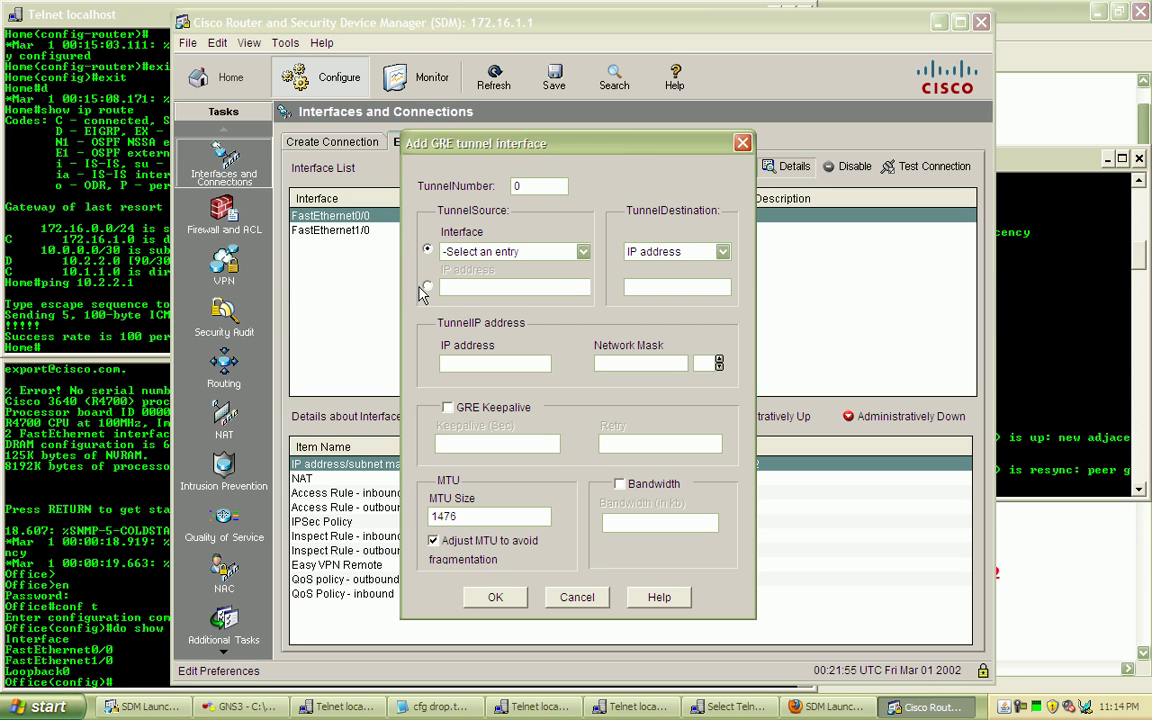
{"action": "left_click", "coordinate": [428, 286]}
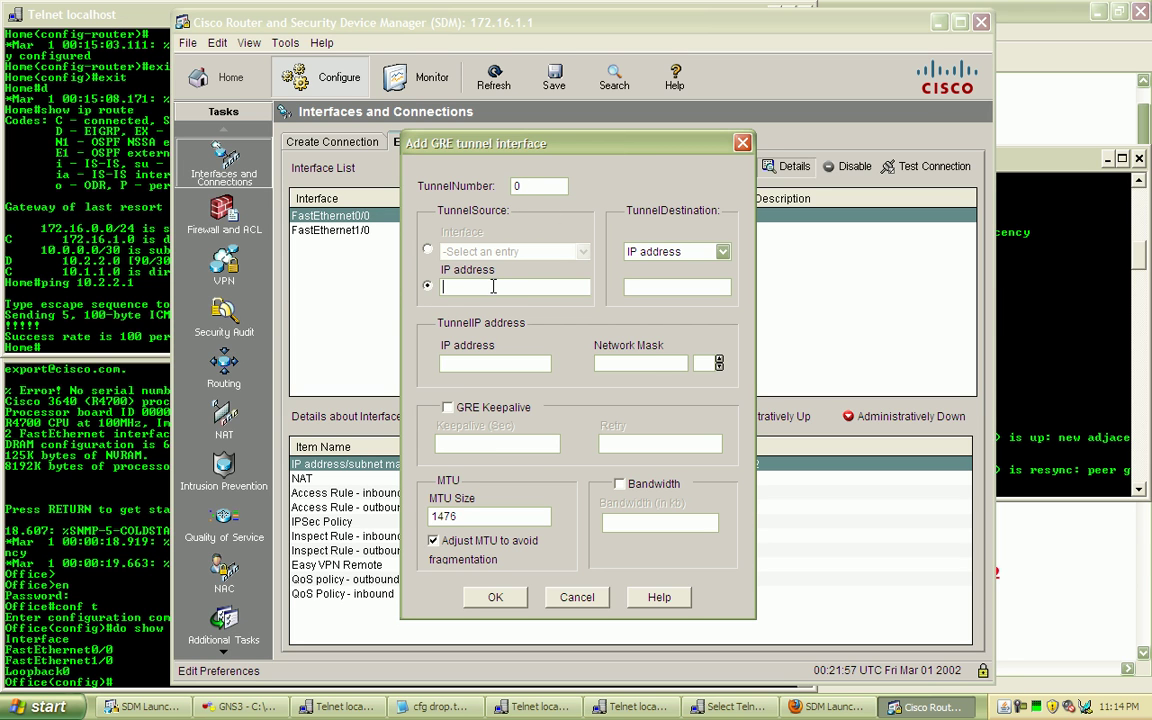
{"action": "left_click", "coordinate": [1066, 113]}
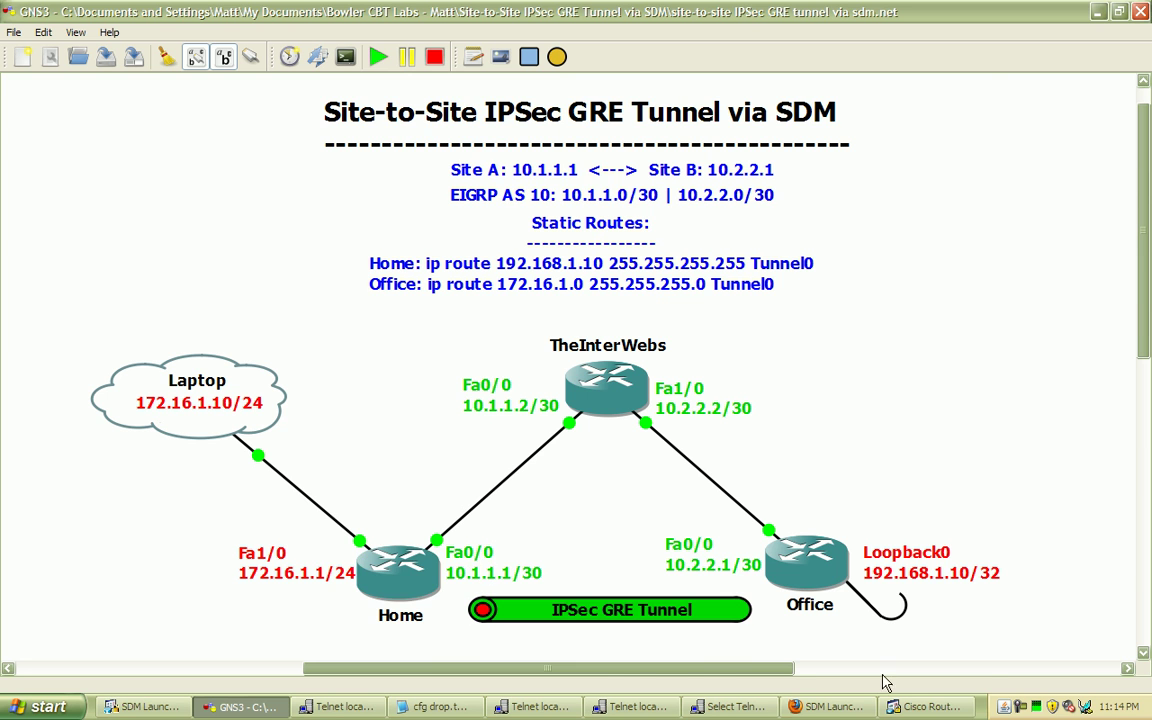
{"action": "key", "text": "alt+Tab"}
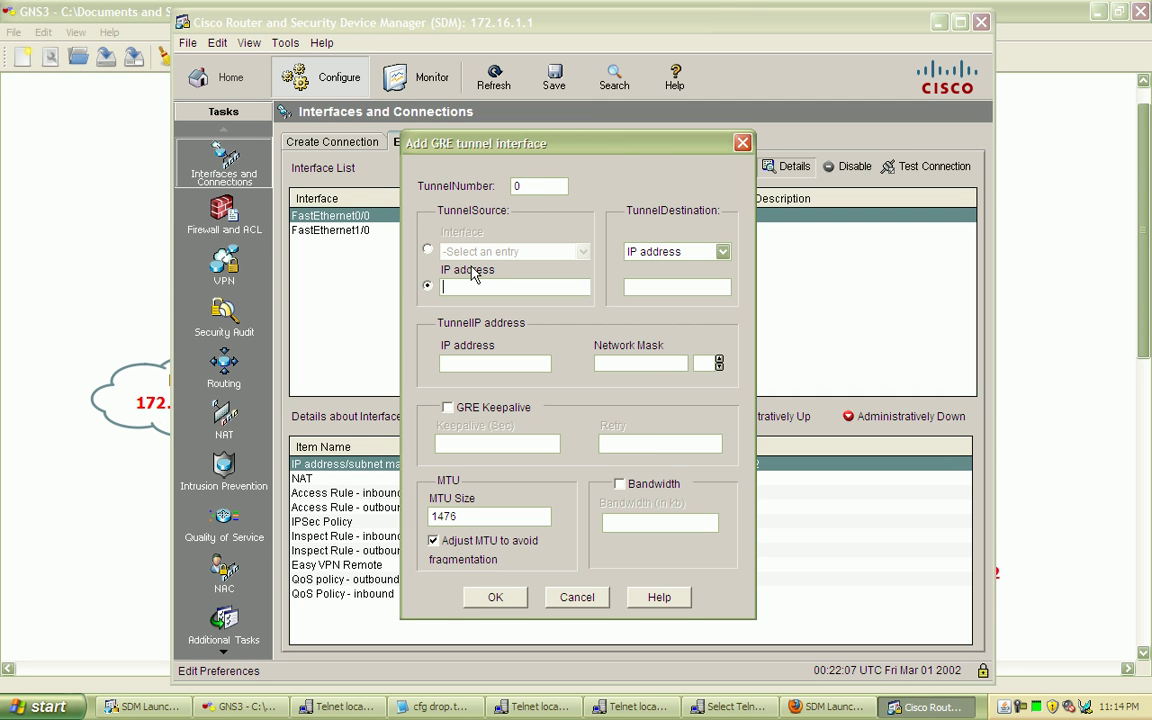
Enter tunnel source 10.1.1.1 and destination 10.2.2.1, checking the topology diagram.
{"action": "type", "text": "10.1.1.11"}
{"action": "key", "text": "BackSpace"}
{"action": "left_click", "coordinate": [30, 597]}
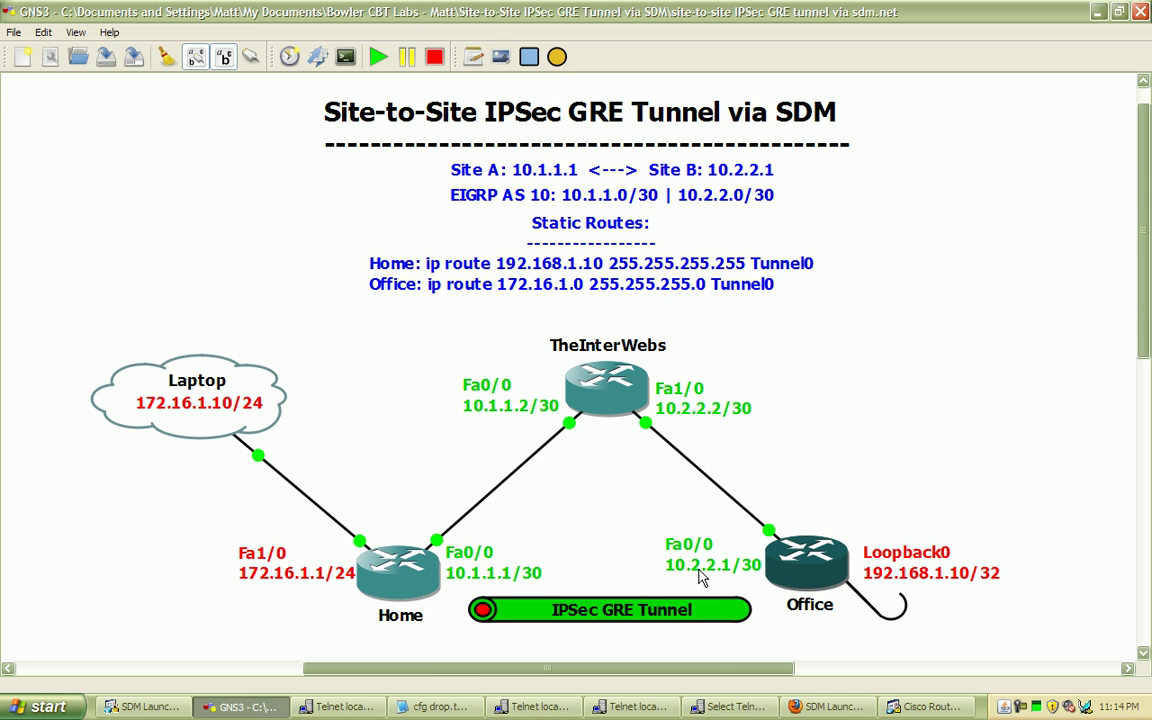
{"action": "key", "text": "alt+Tab"}
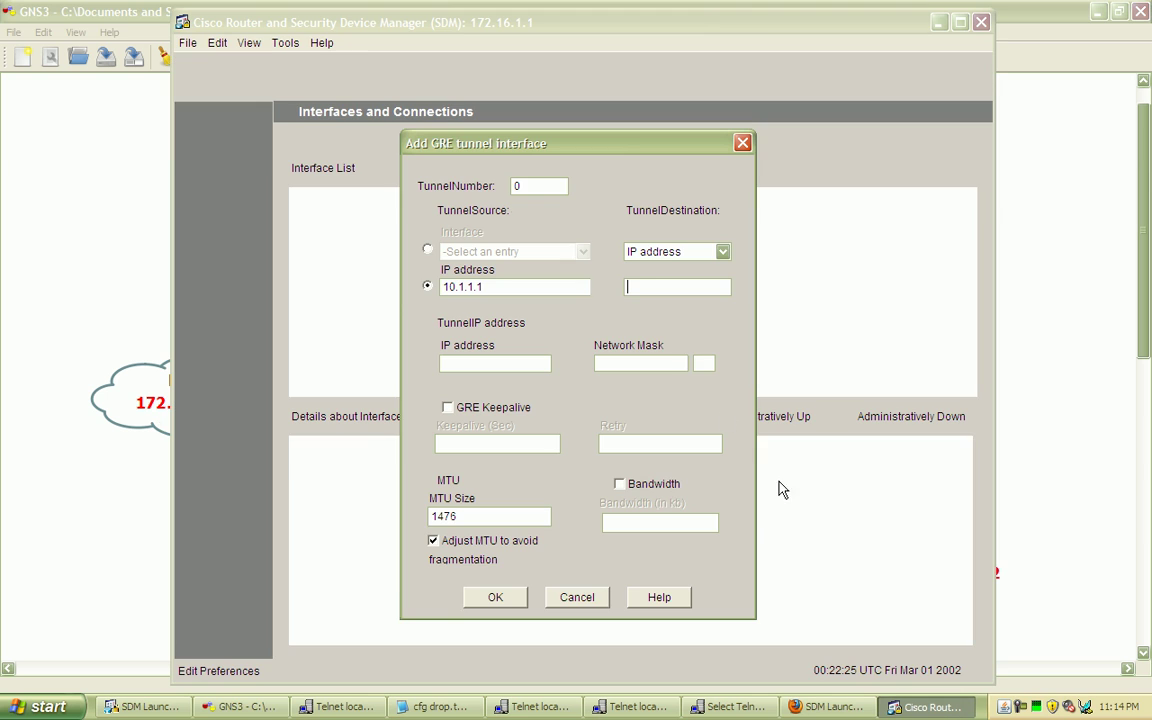
{"action": "type", "text": "10.2.2.1"}
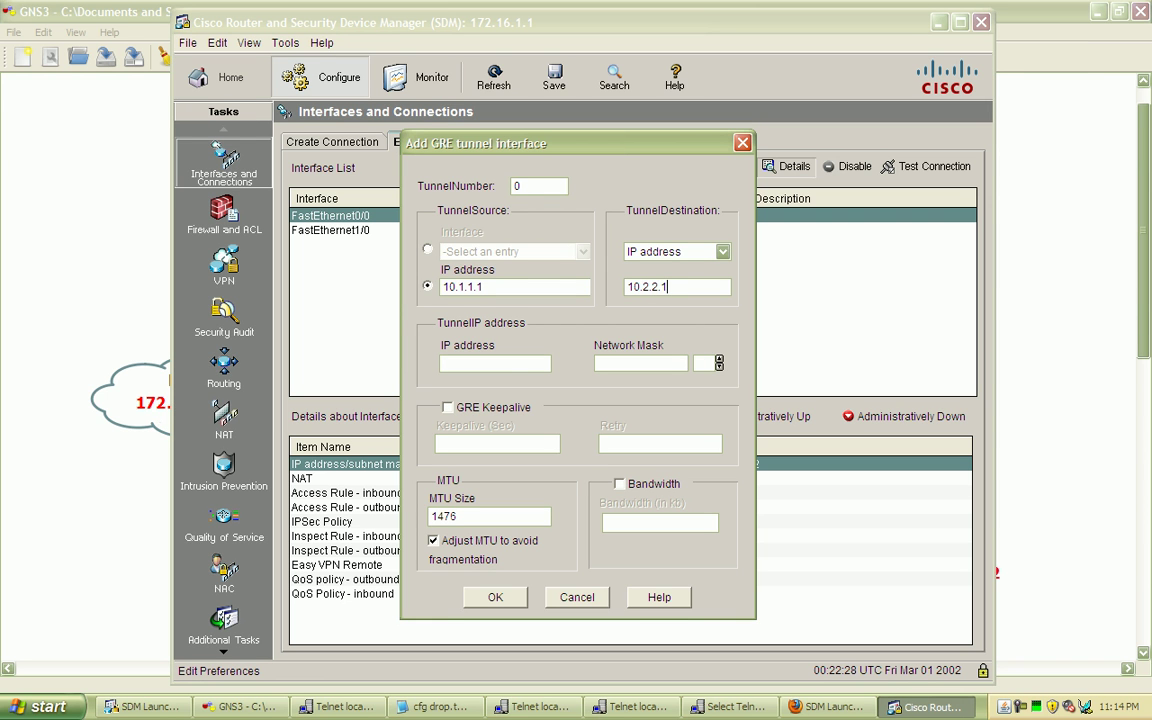
Set the tunnel IP to 100.100.100.1 with a /30 (255.255.255.252) mask.
{"action": "left_click", "coordinate": [509, 365]}
{"action": "type", "text": "100.100.100.1"}
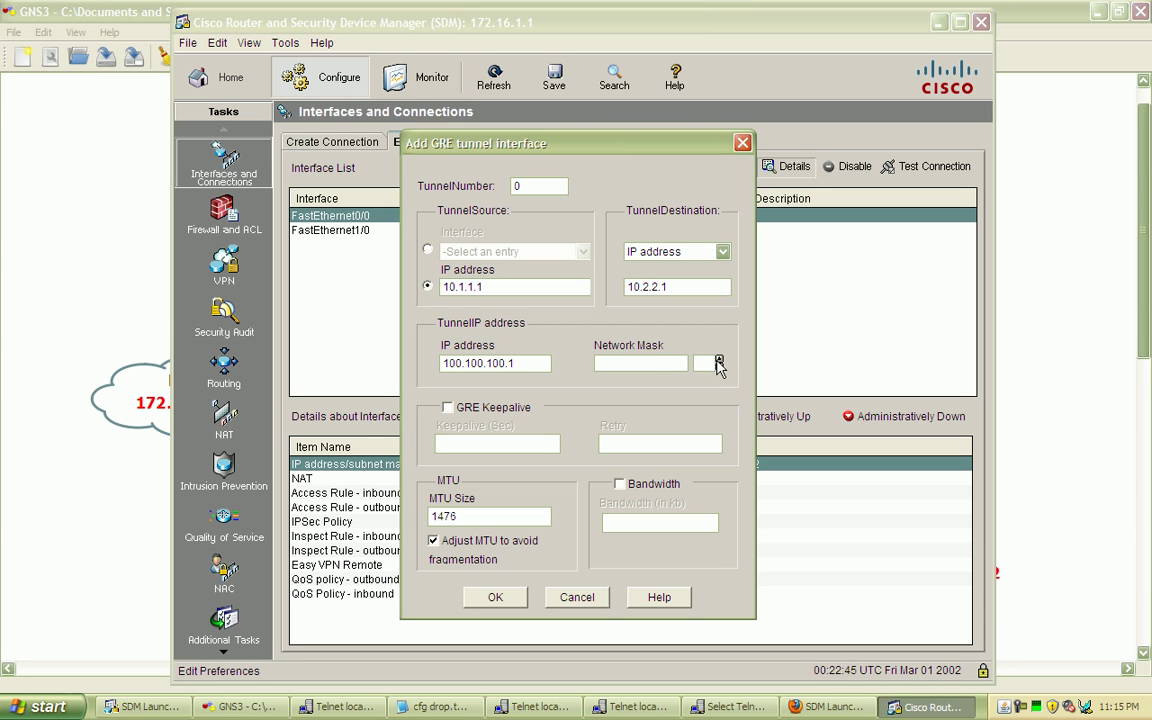
{"action": "left_click", "coordinate": [703, 363]}
{"action": "type", "text": "30"}
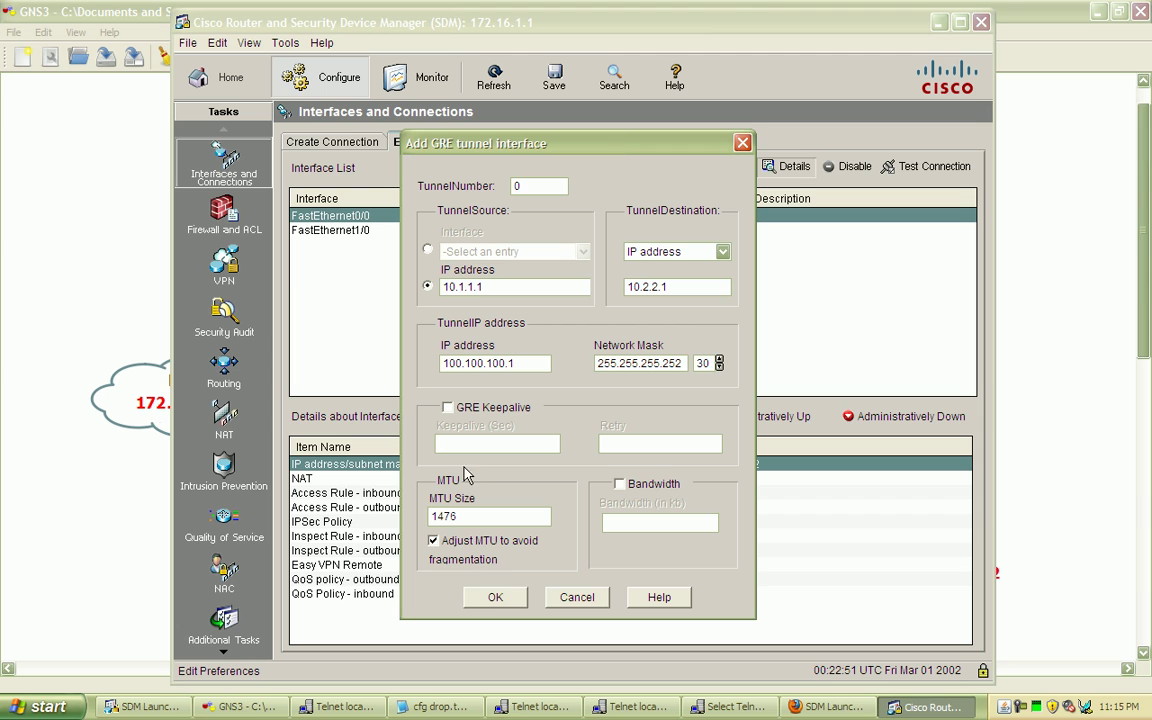
Accept the GRE settings and copy all previewed Tunnel0 commands from the delivery preview.
{"action": "left_click", "coordinate": [495, 598]}
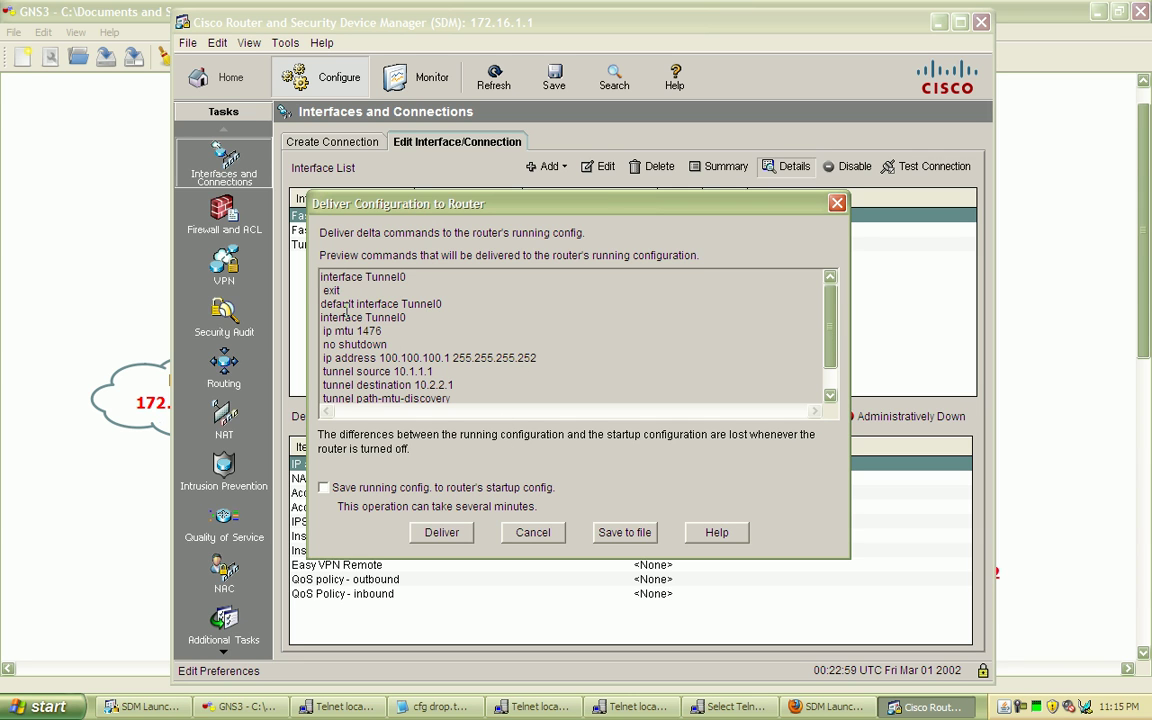
{"action": "scroll", "coordinate": [330, 300], "scroll_direction": "down", "scroll_amount": 1}
{"action": "left_click_drag", "start_coordinate": [353, 399], "coordinate": [345, 300]}
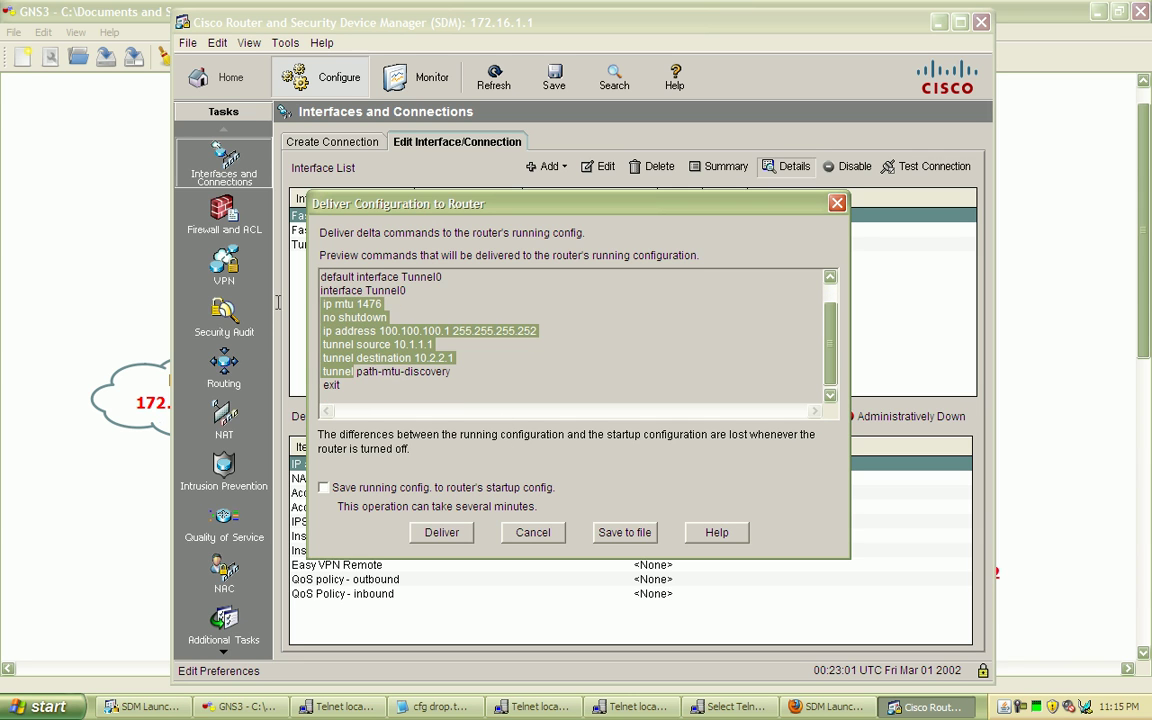
{"action": "left_click", "coordinate": [360, 411]}
{"action": "left_click_drag", "start_coordinate": [360, 411], "coordinate": [325, 275]}
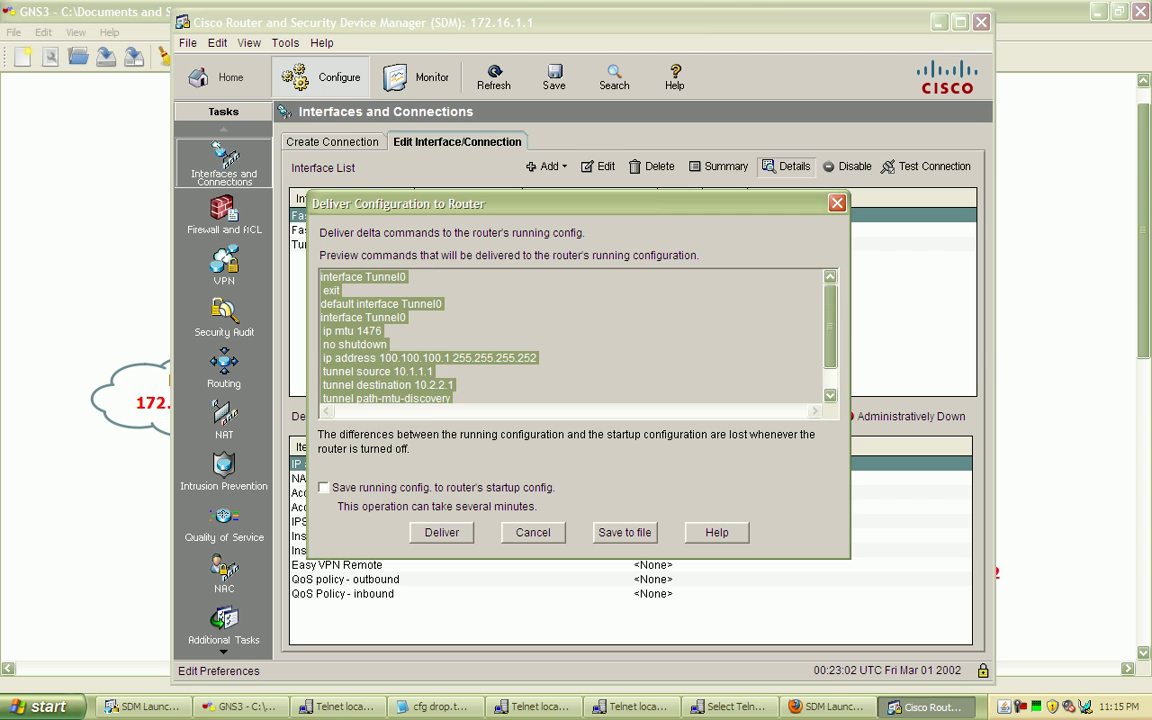
{"action": "right_click", "coordinate": [366, 347]}
{"action": "left_click", "coordinate": [390, 400]}
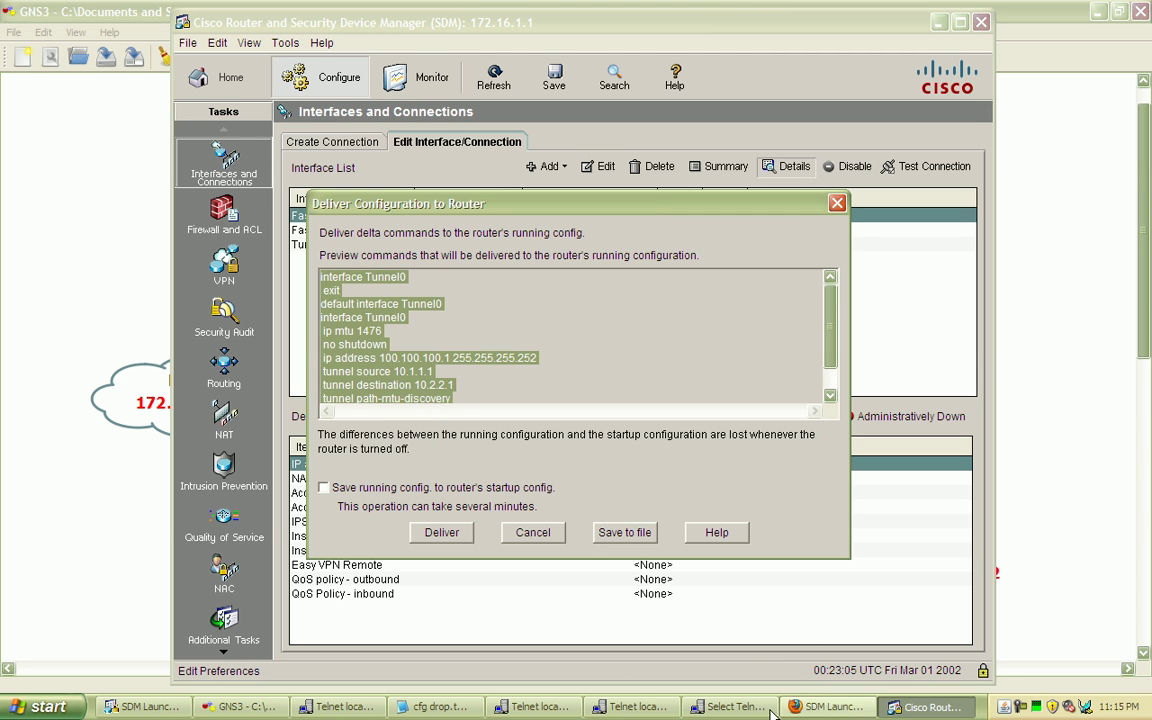
{"action": "left_click", "coordinate": [435, 706]}
Paste the Tunnel0 commands into cfg drop.txt and change the tunnel address to 100.100.100.2.
{"action": "right_click", "coordinate": [250, 224]}
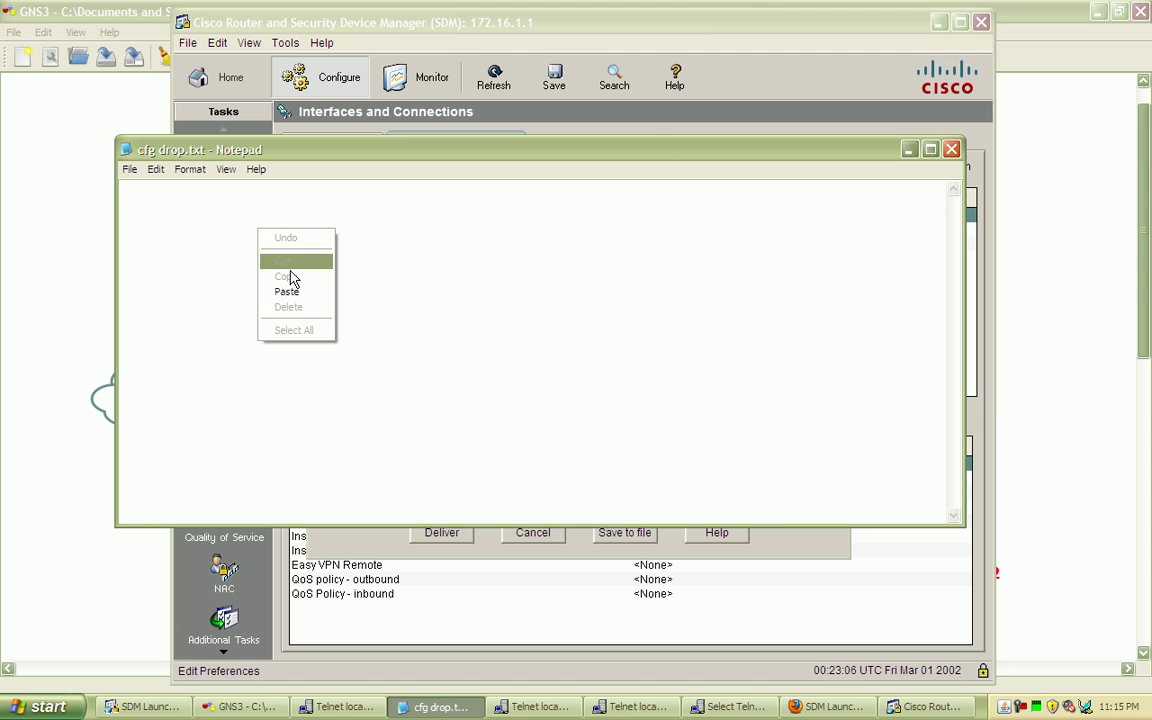
{"action": "left_click", "coordinate": [300, 296]}
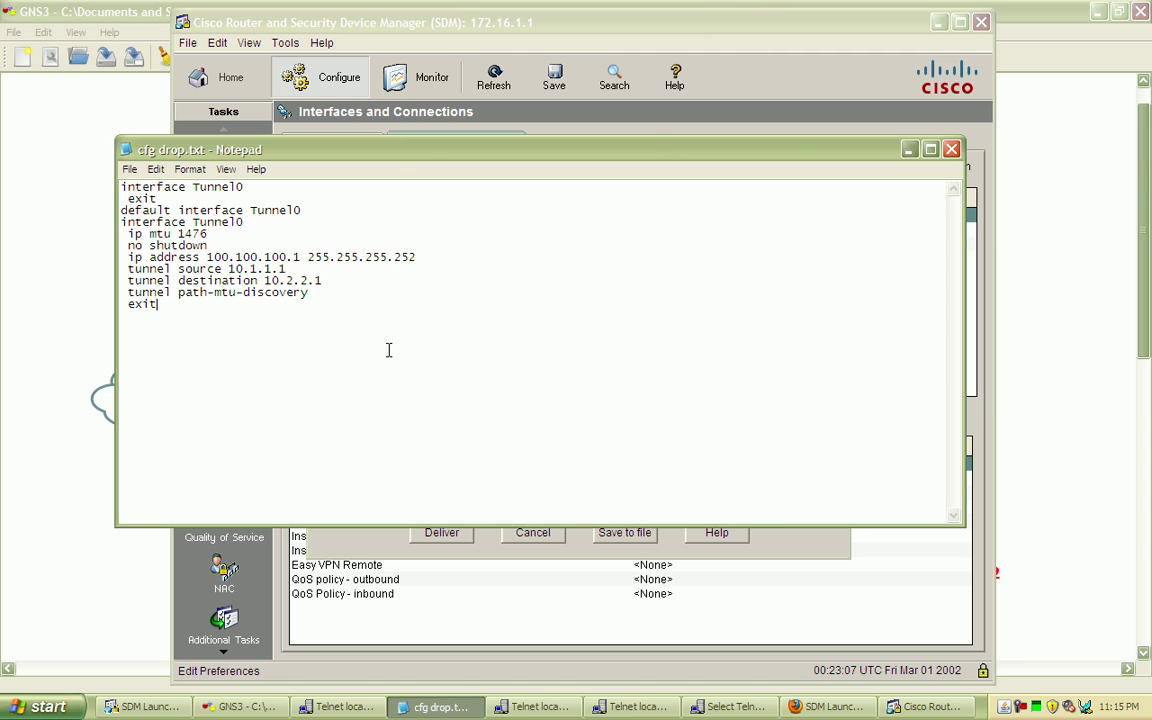
{"action": "left_click", "coordinate": [299, 257]}
{"action": "key", "text": "BackSpace"}
{"action": "type", "text": "2"}
Swap the tunnel source to 10.2.2.1 and the tunnel destination to 10.1.1.1.
{"action": "left_click", "coordinate": [272, 269]}
{"action": "key", "text": "BackSpace"}
{"action": "type", "text": "2"}
{"action": "key", "text": "BackSpace"}
{"action": "type", "text": "2"}
{"action": "left_click", "coordinate": [305, 269]}
{"action": "left_click", "coordinate": [307, 281]}
{"action": "key", "text": "BackSpace"}
{"action": "type", "text": "1"}
Deliver the 11 Tunnel0 commands to the Home router and dismiss the status report.
{"action": "left_click", "coordinate": [386, 548]}
{"action": "left_click", "coordinate": [440, 533]}
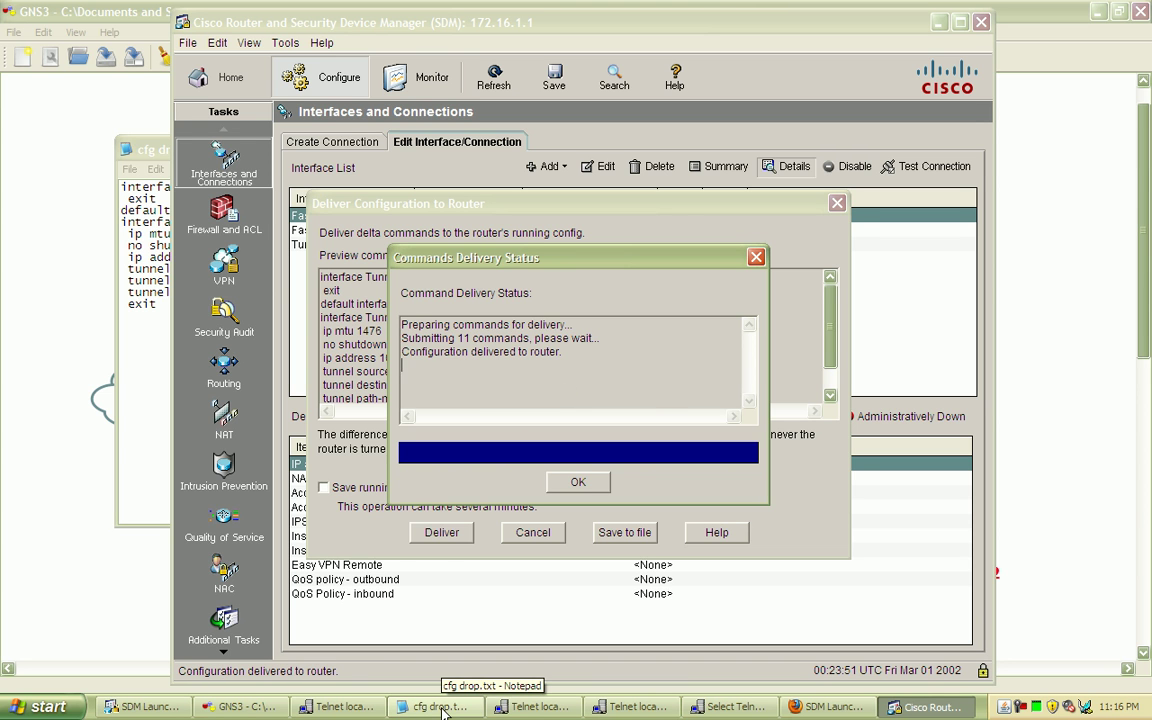
{"action": "left_click", "coordinate": [578, 481]}
Copy all the Office tunnel commands from cfg drop.txt and bring up the Telnet console.
{"action": "left_click", "coordinate": [440, 706]}
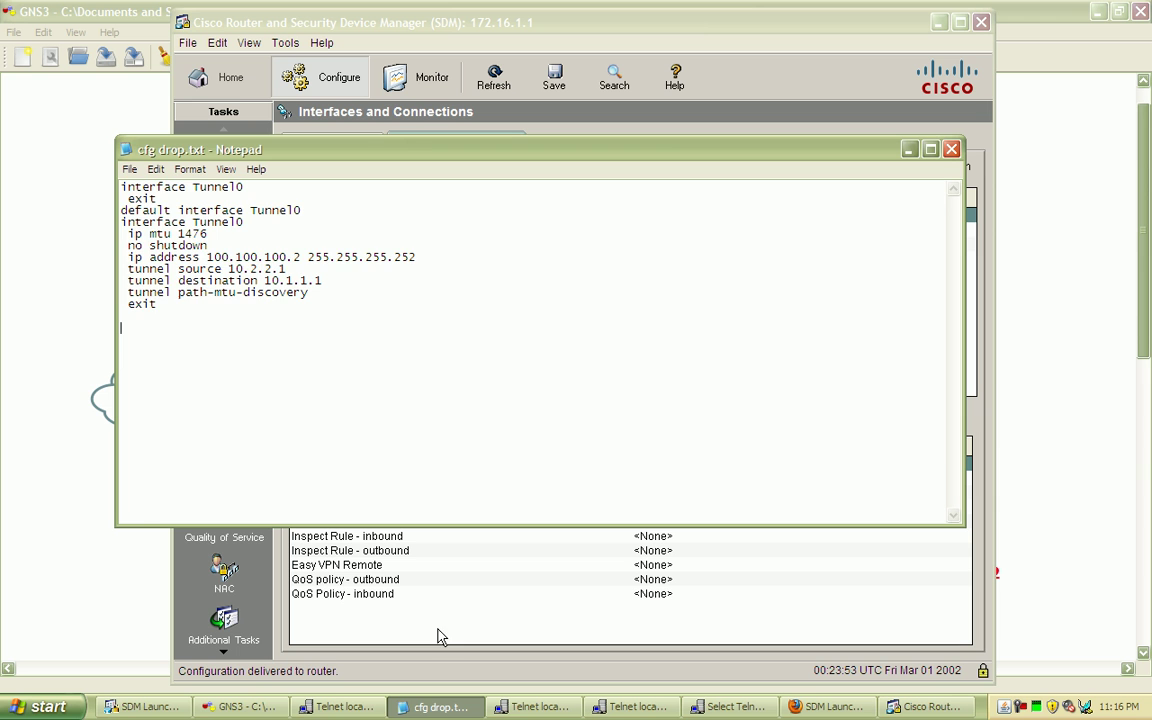
{"action": "key", "text": "ctrl+a"}
{"action": "right_click", "coordinate": [167, 230]}
{"action": "left_click", "coordinate": [205, 280]}
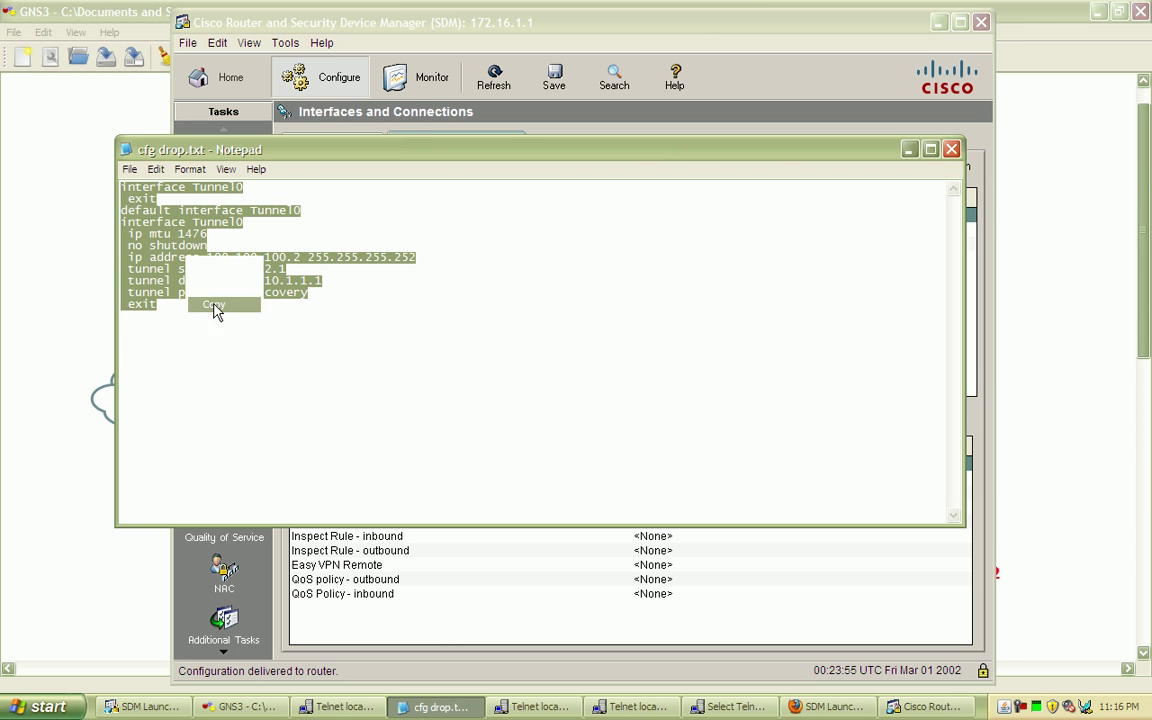
{"action": "left_click", "coordinate": [560, 706]}
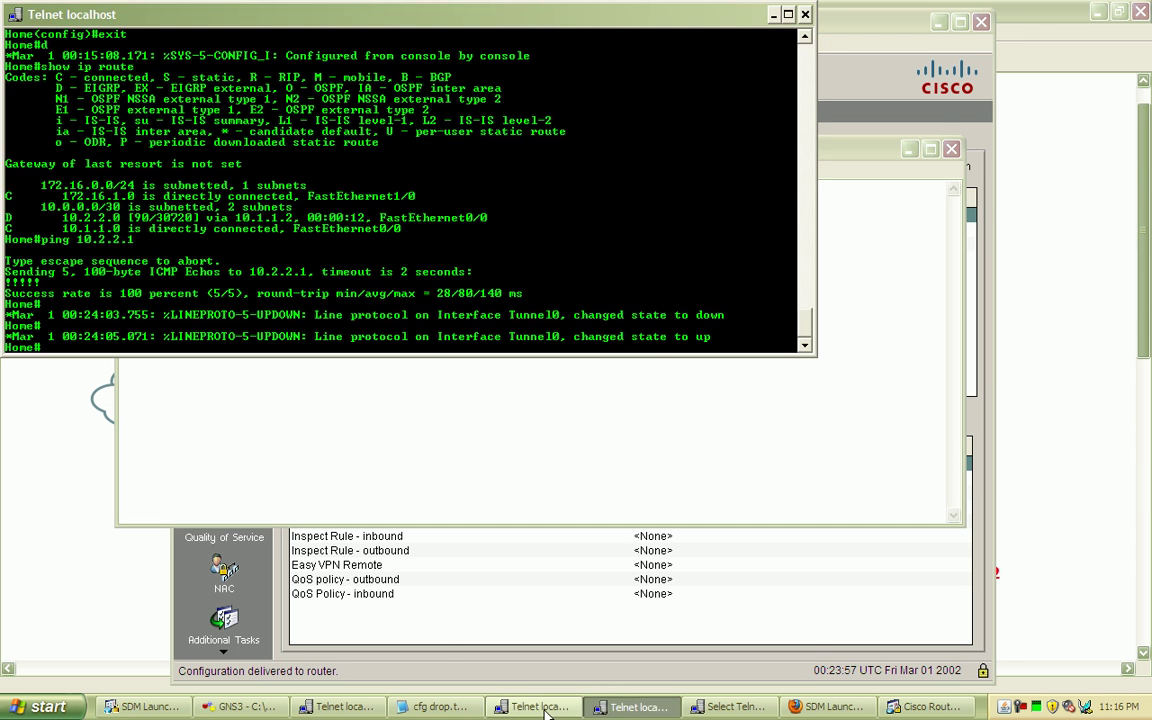